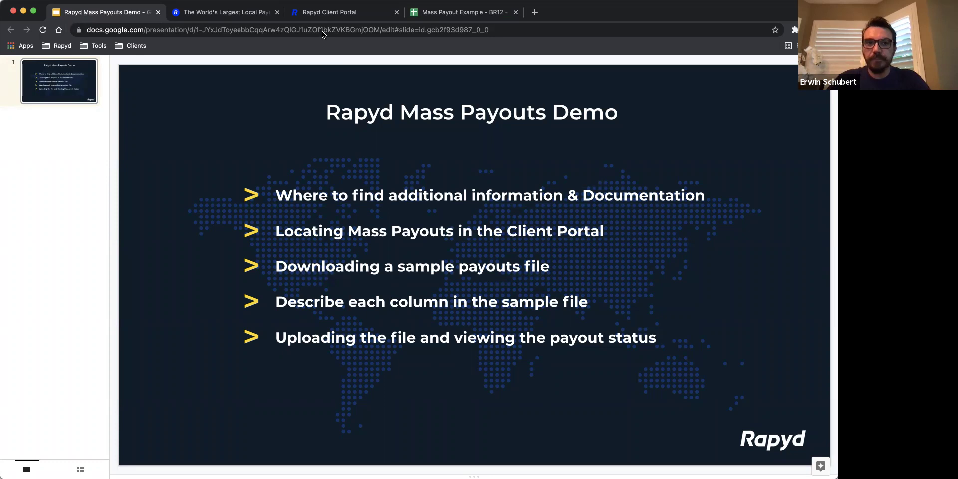
Step: On the Rapyd website, go to the developer docs home and open the Mass Payouts overview
click(231, 13)
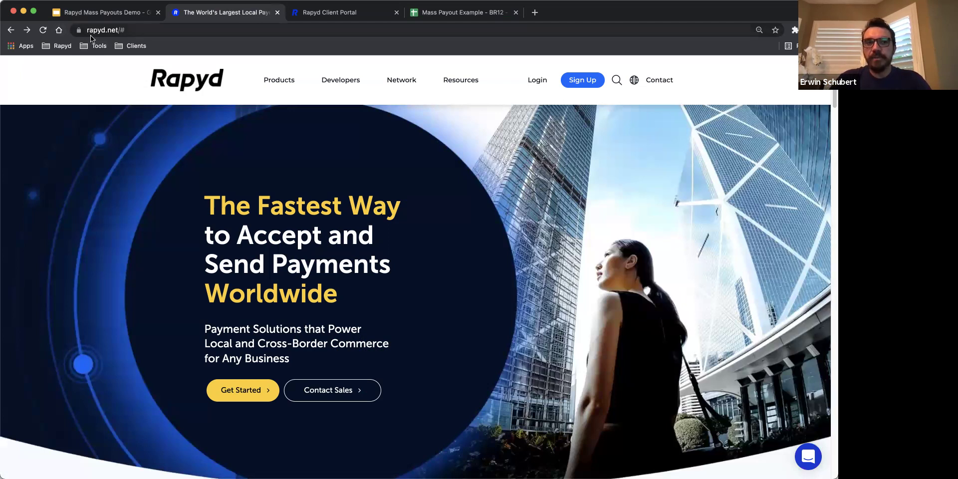
mouse_move(343, 87)
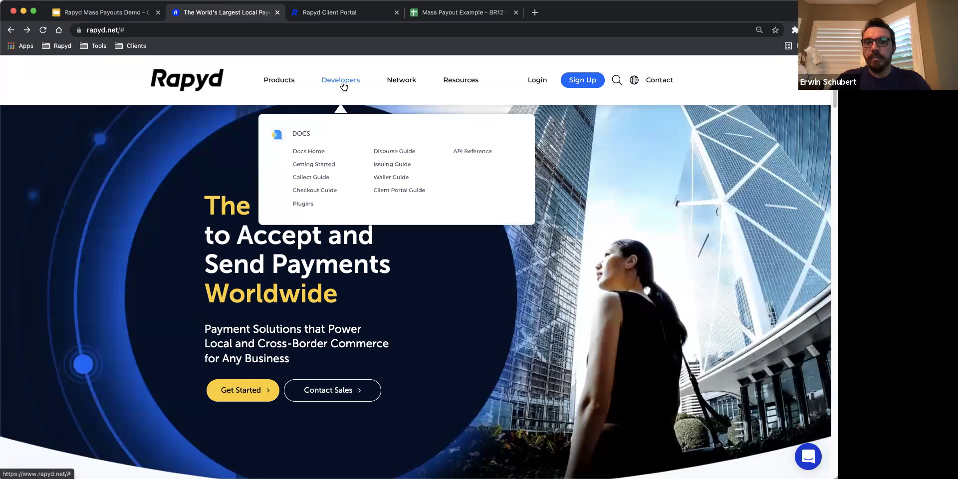
click(311, 158)
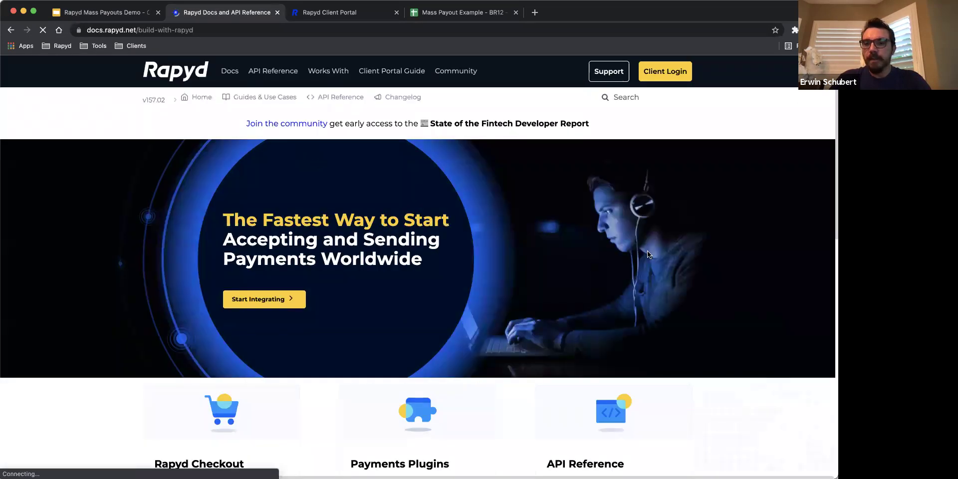
scroll(648, 252, down, 10)
scroll(647, 255, down, 2)
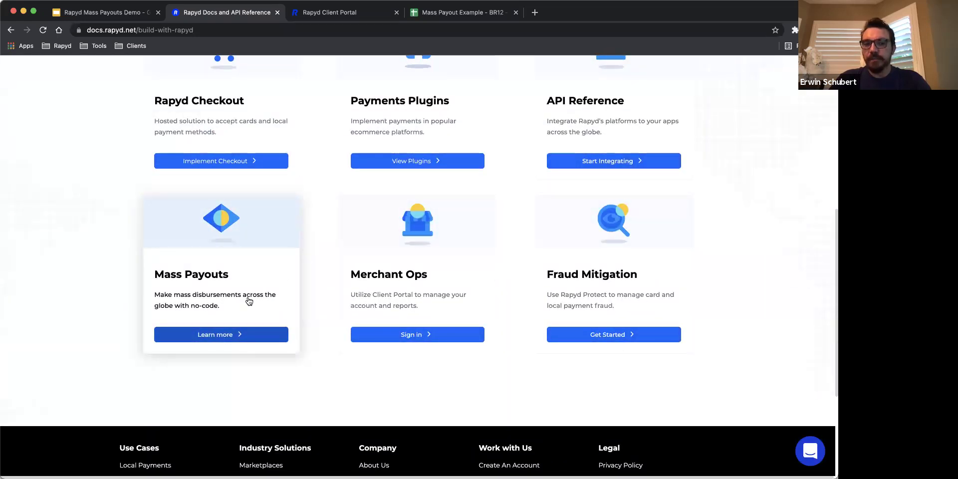
click(234, 339)
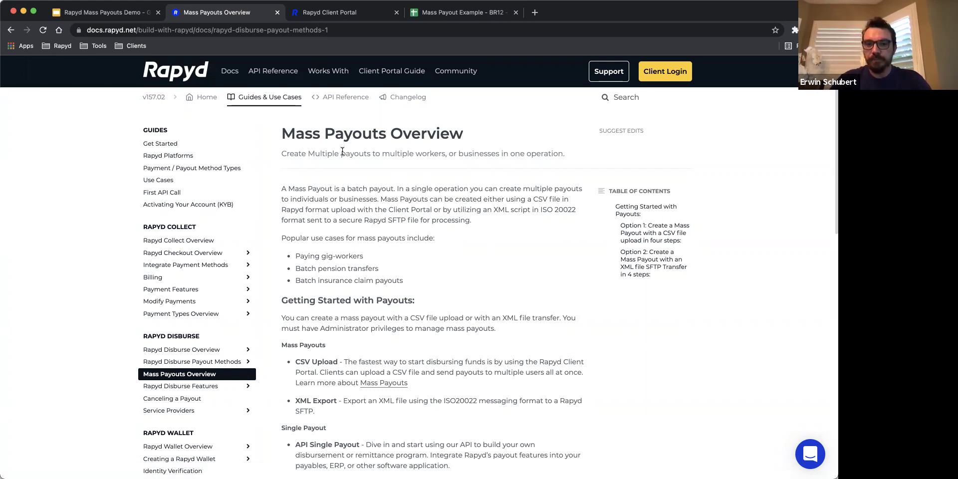
Step: Switch to the Rapyd Client Portal, go to Mass Payouts under Disburse, and open the sample file download form
click(346, 11)
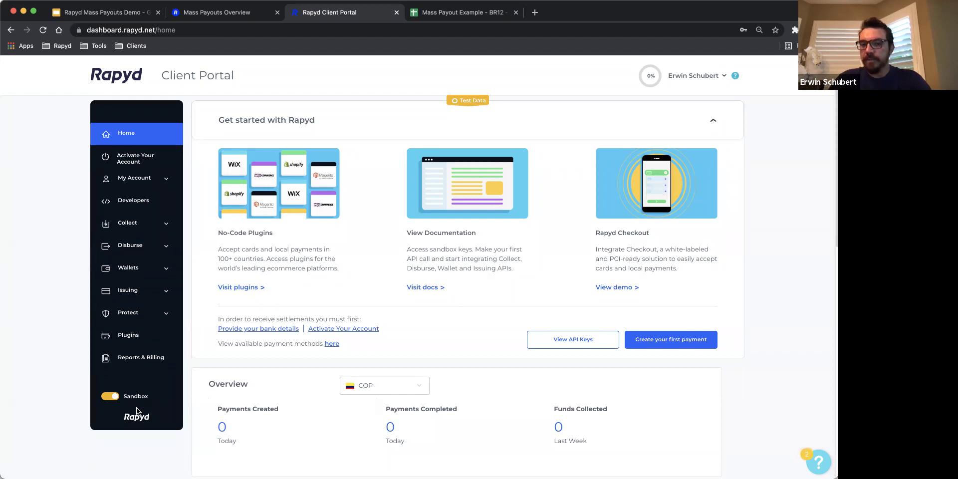
click(164, 251)
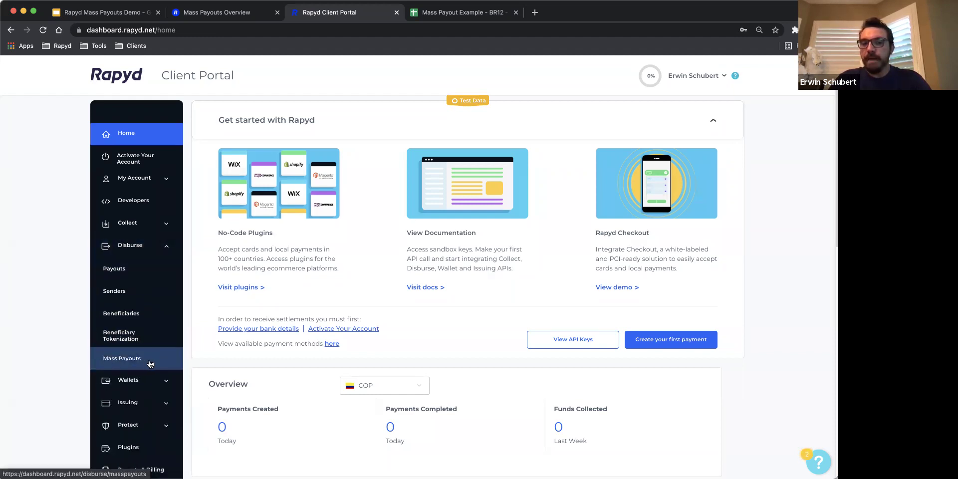
click(149, 363)
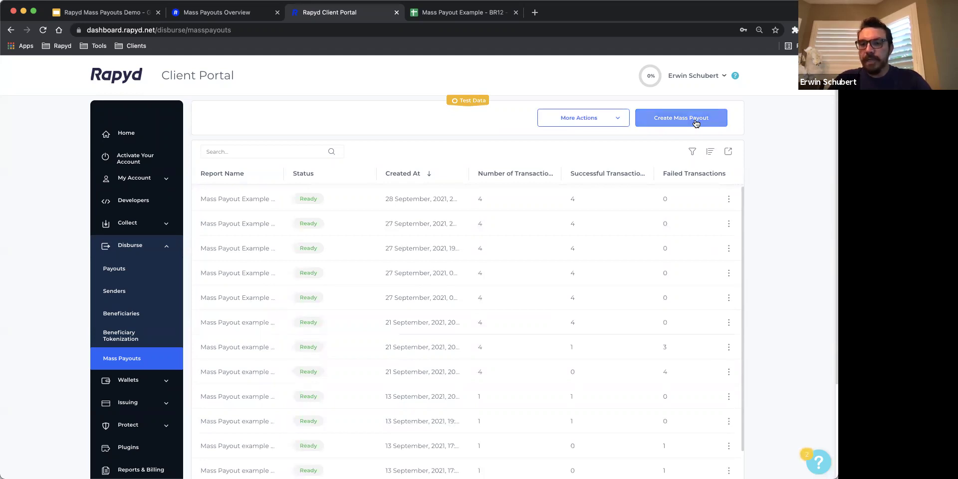
click(603, 122)
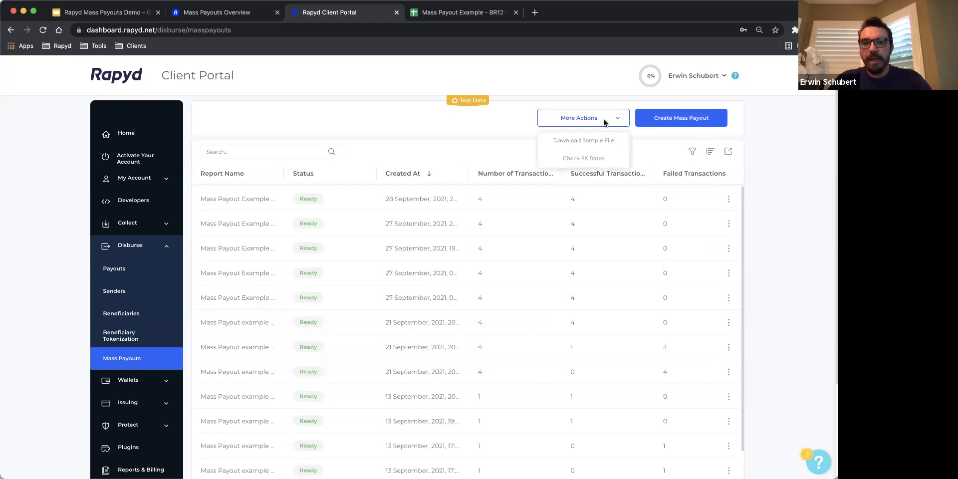
click(593, 142)
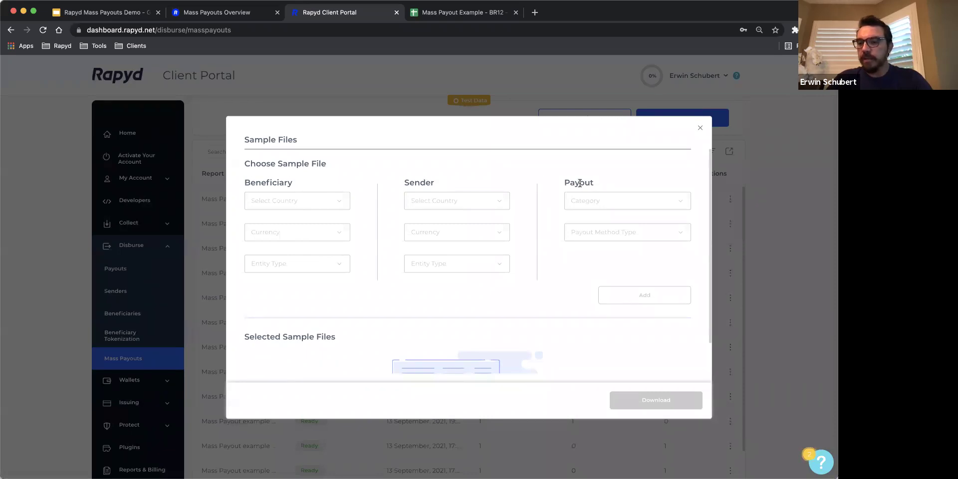
Step: Set the sample file's beneficiary to country Brazil, currency Brazilian Real and entity type Individual
click(313, 206)
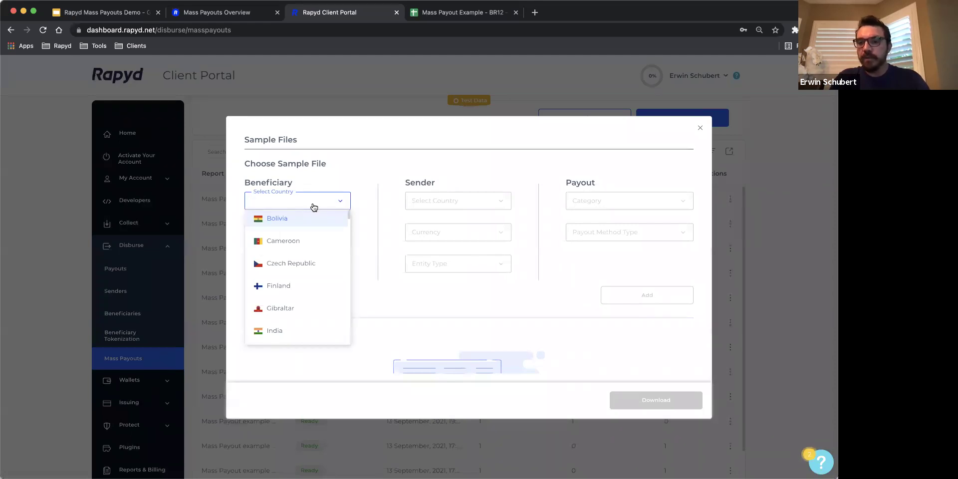
text(br)
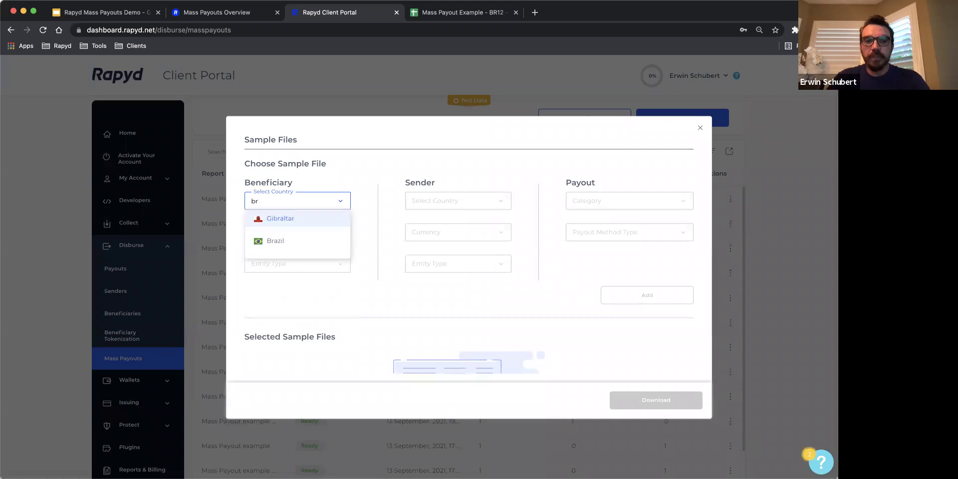
click(265, 240)
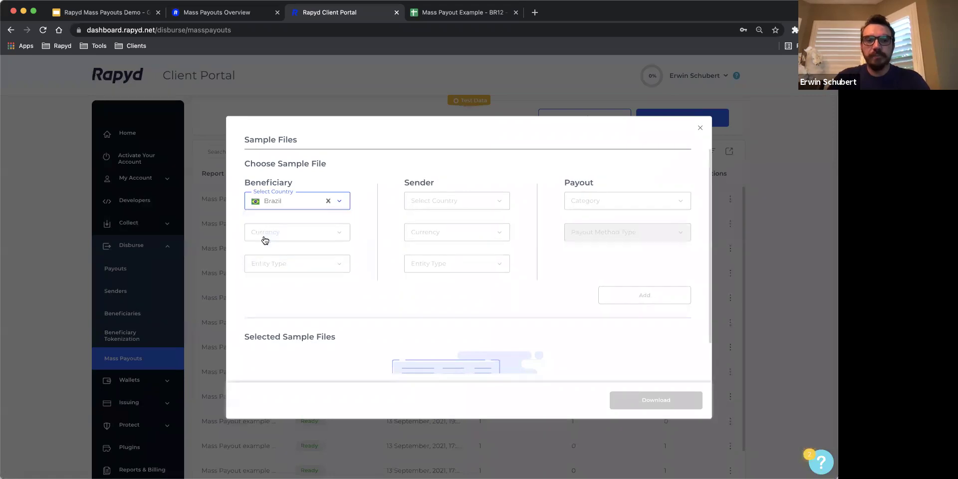
click(308, 234)
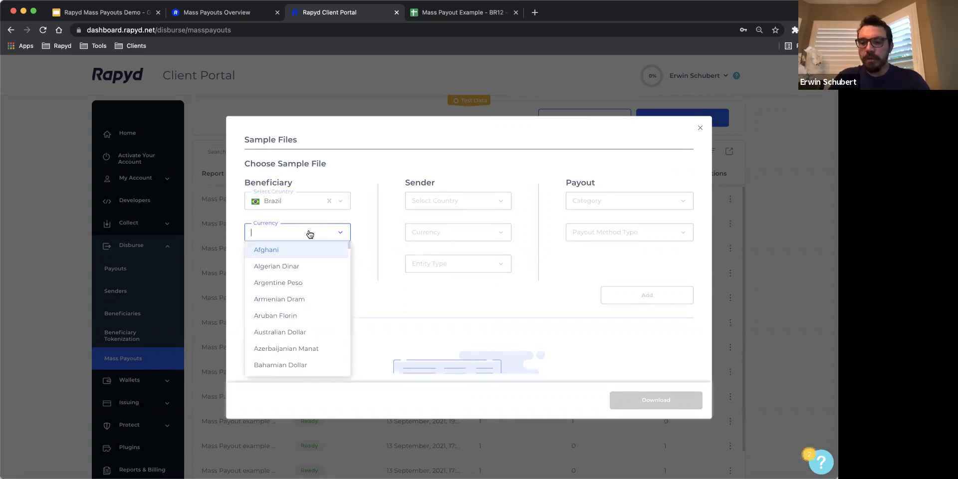
text(br)
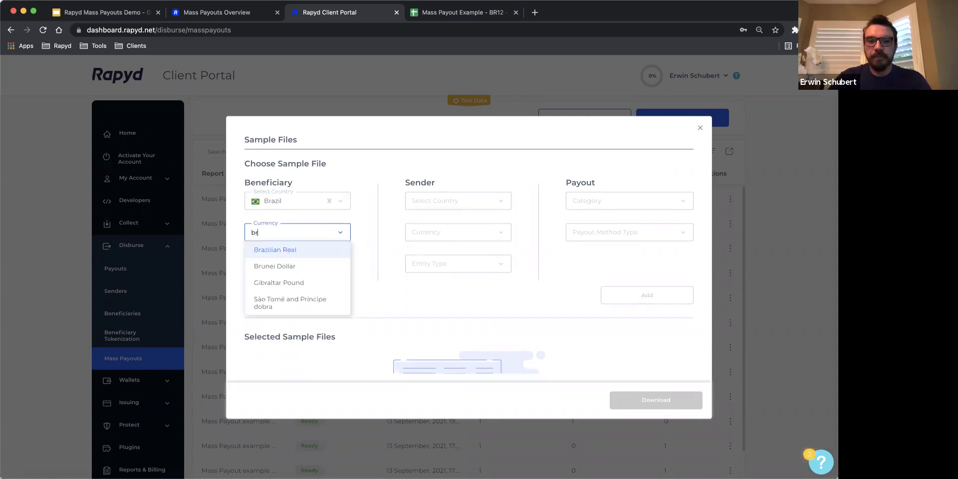
click(275, 249)
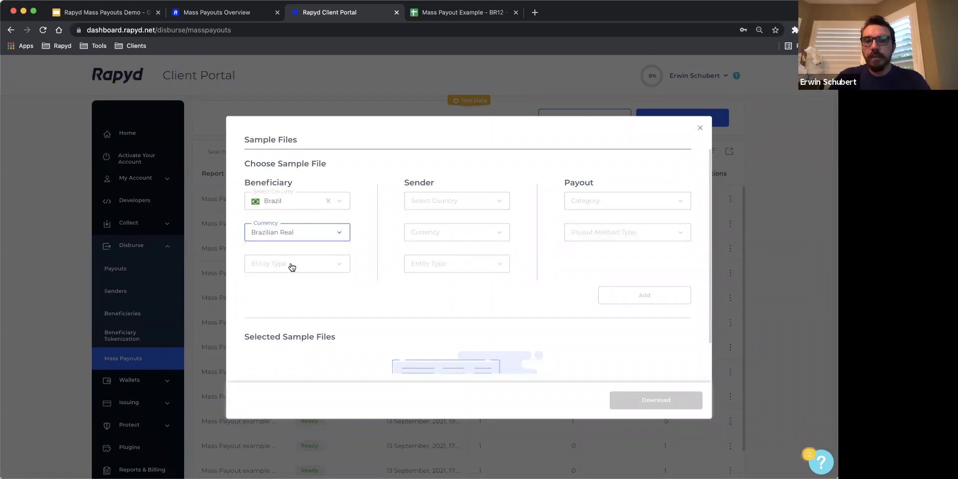
click(292, 265)
click(285, 297)
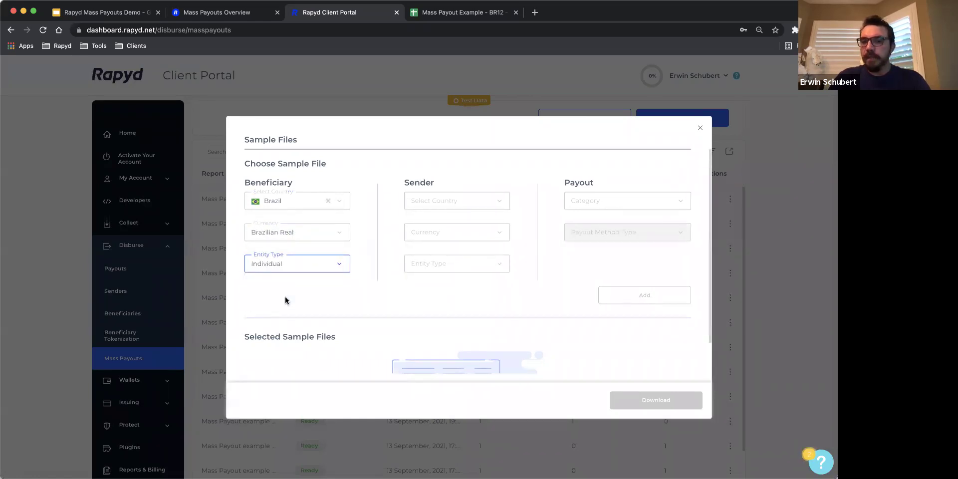
Step: Set the sample file's sender to country United States, currency US Dollar and entity type Company
click(443, 206)
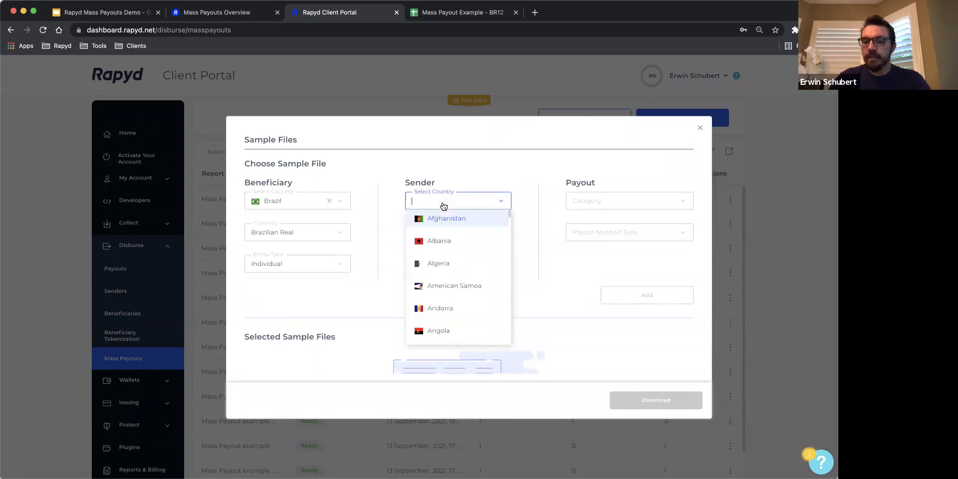
text(united)
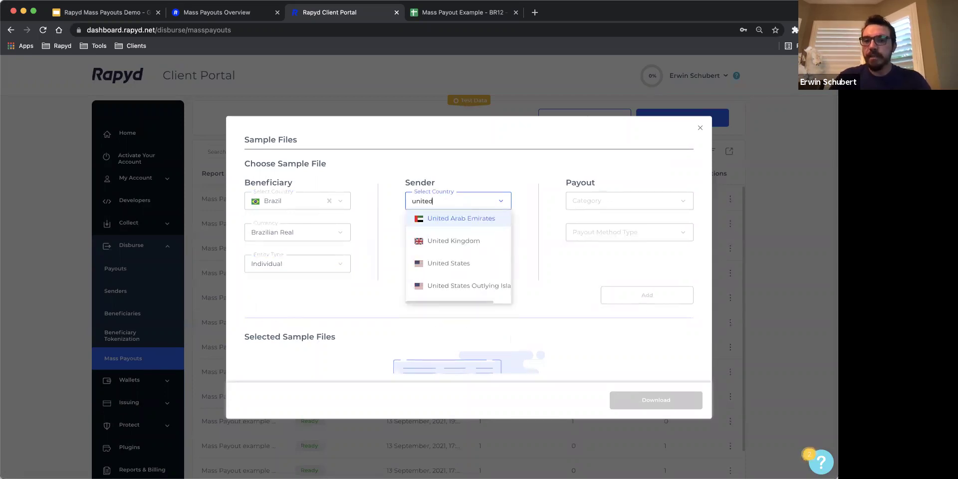
click(475, 262)
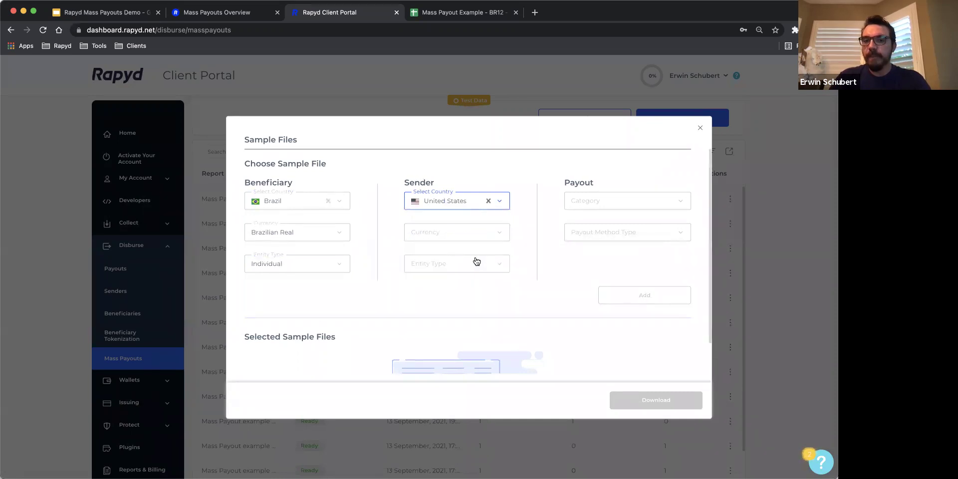
click(466, 235)
click(440, 270)
click(461, 264)
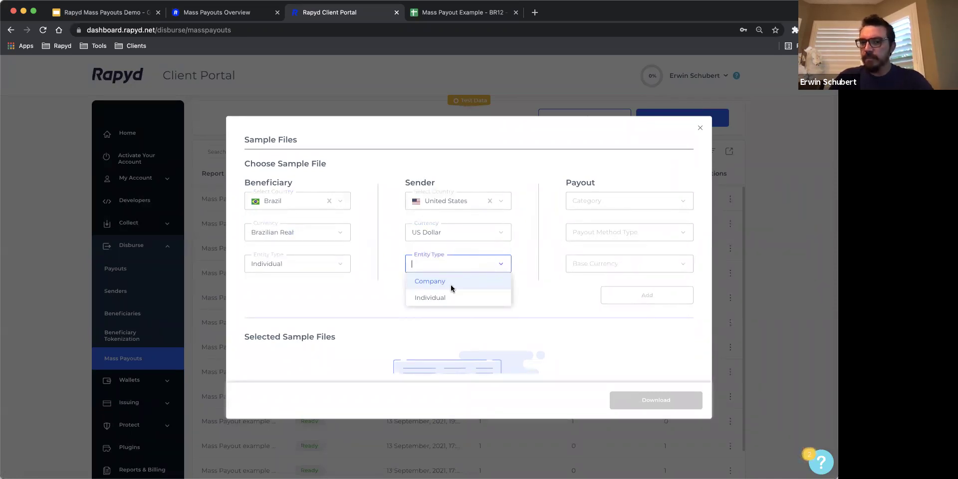
click(450, 282)
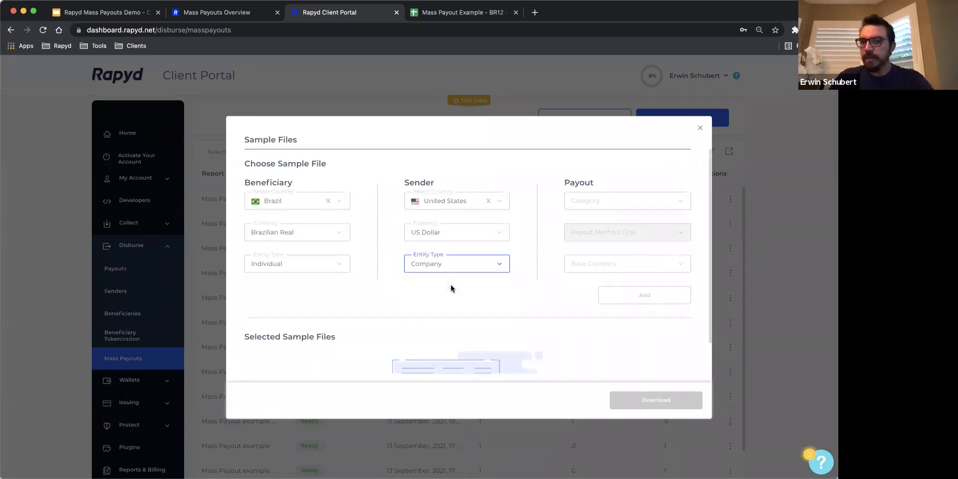
Step: Set the payout category to Bank, the payout method type to Citibank NA and the base currency to Brazilian Real
click(592, 202)
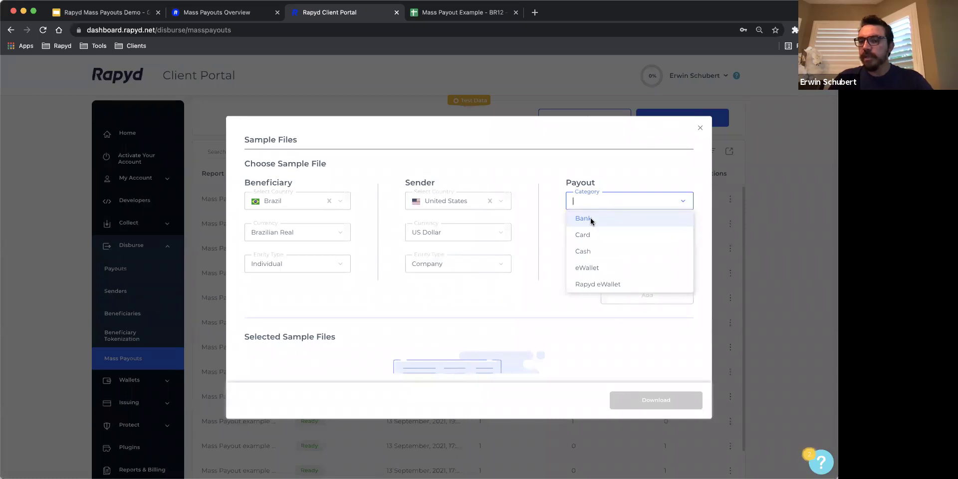
click(591, 218)
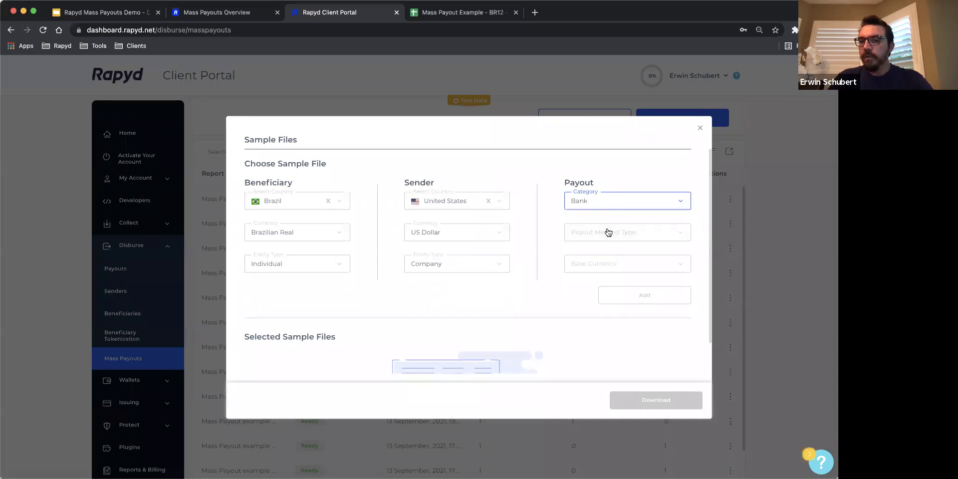
click(608, 232)
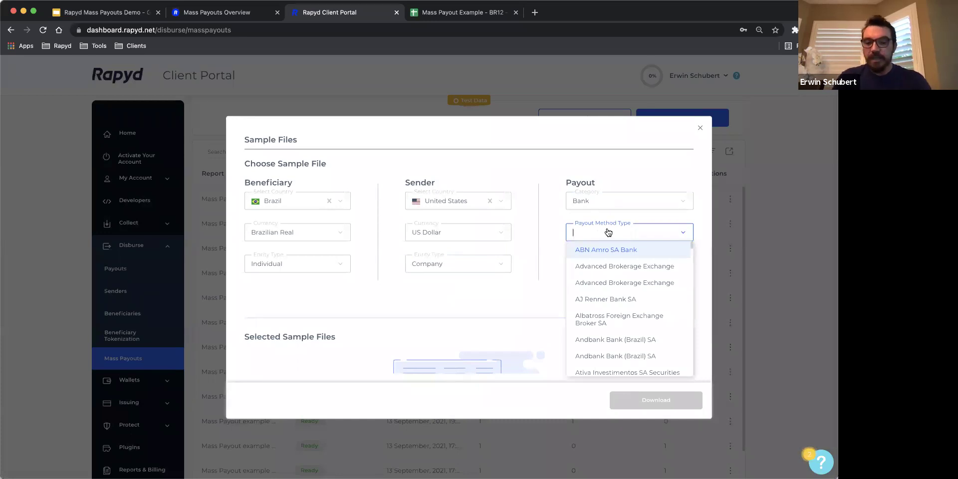
text(citi)
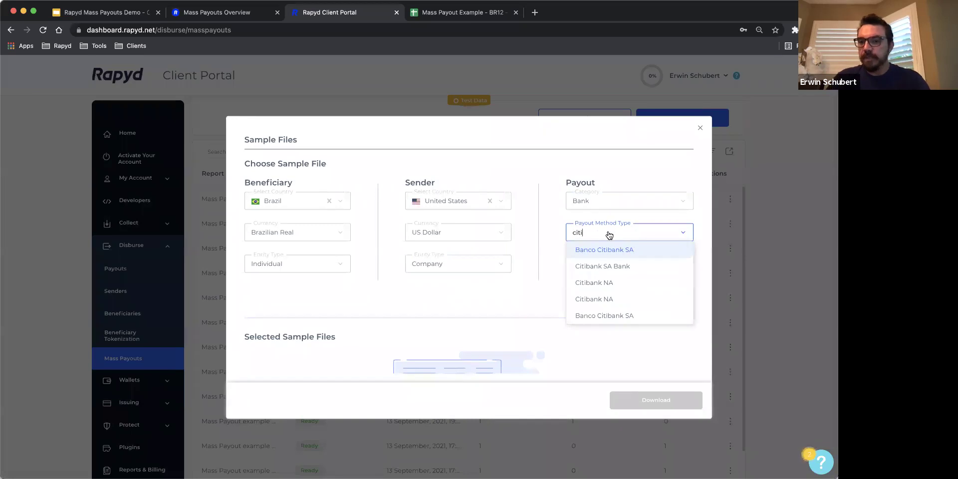
click(612, 282)
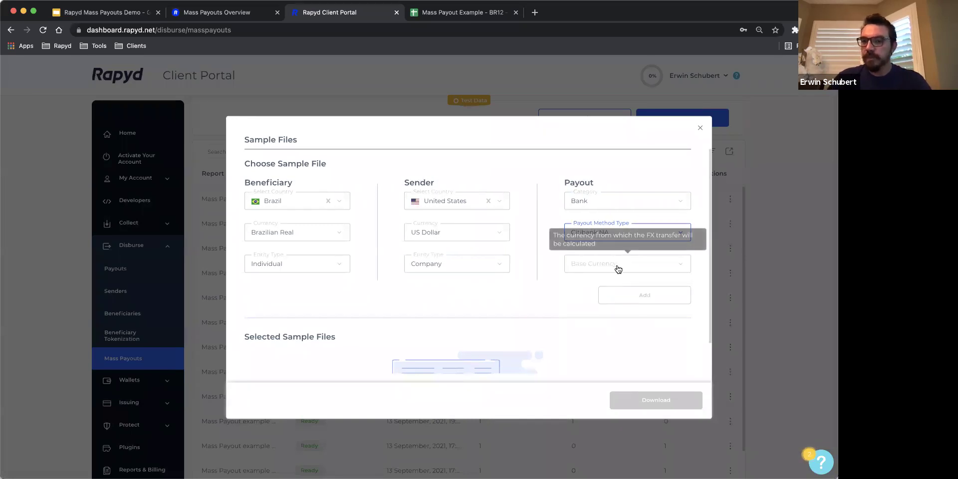
click(618, 269)
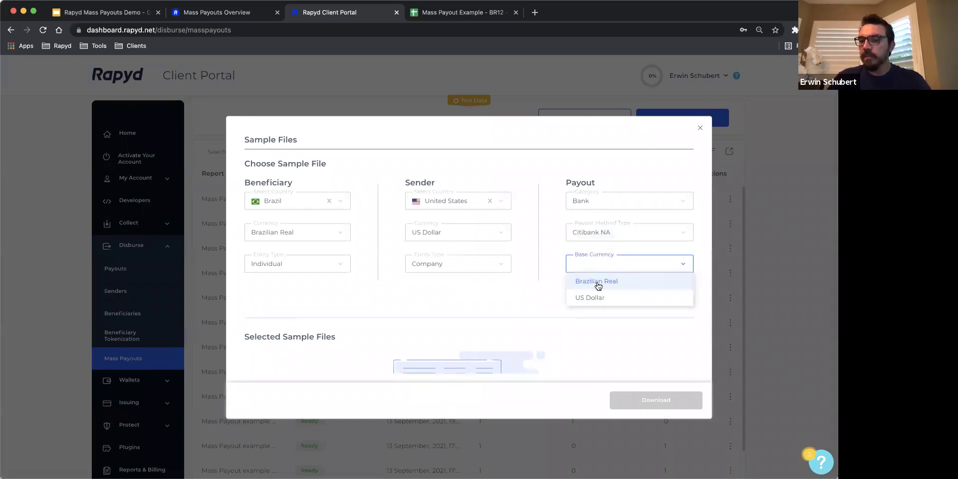
click(598, 282)
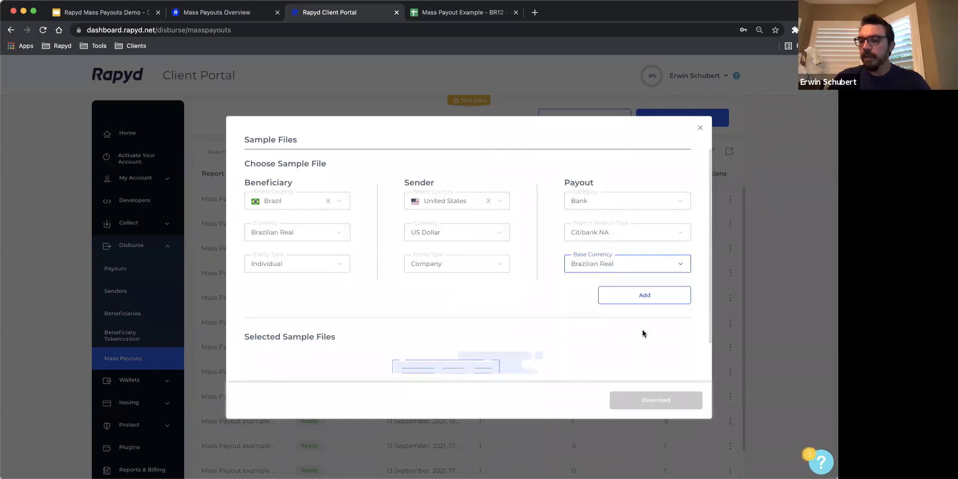
Step: Add the configured combination to the selected sample files, download it, and close the download dialog
click(651, 296)
scroll(549, 300, down, 2)
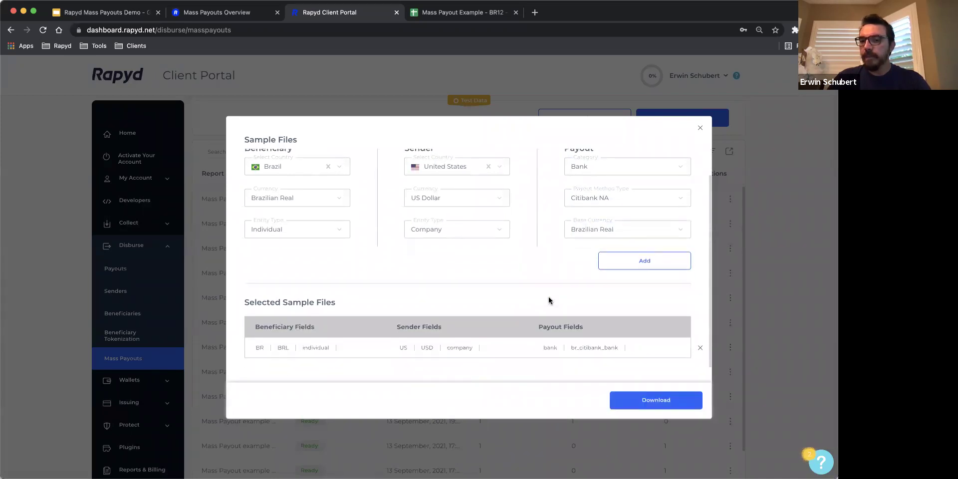
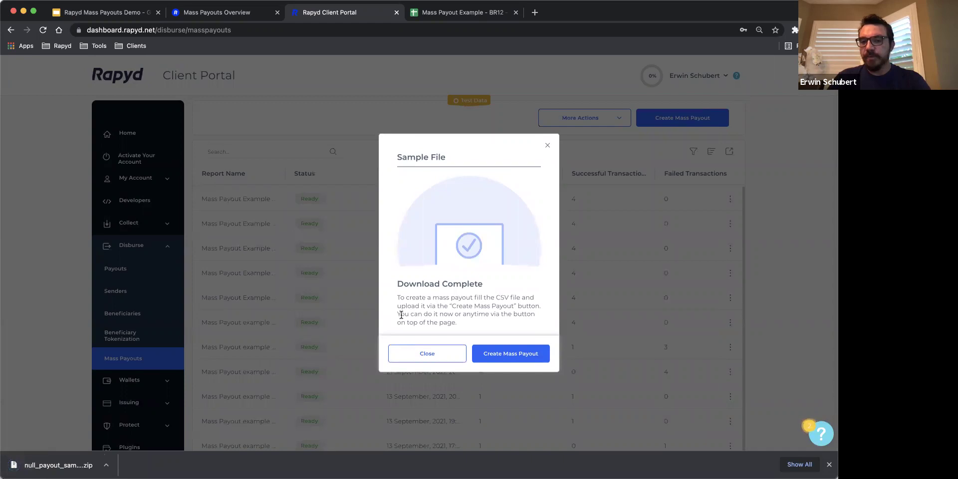
click(423, 357)
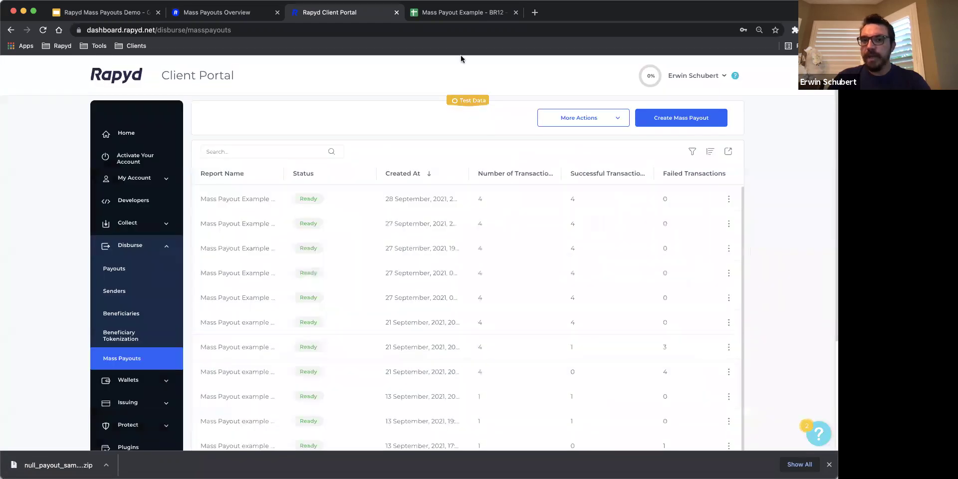
Step: Switch to the Mass Payout Example - BR12 spreadsheet and review its columns from beneficiary country through the beneficiary bank and name fields
click(469, 15)
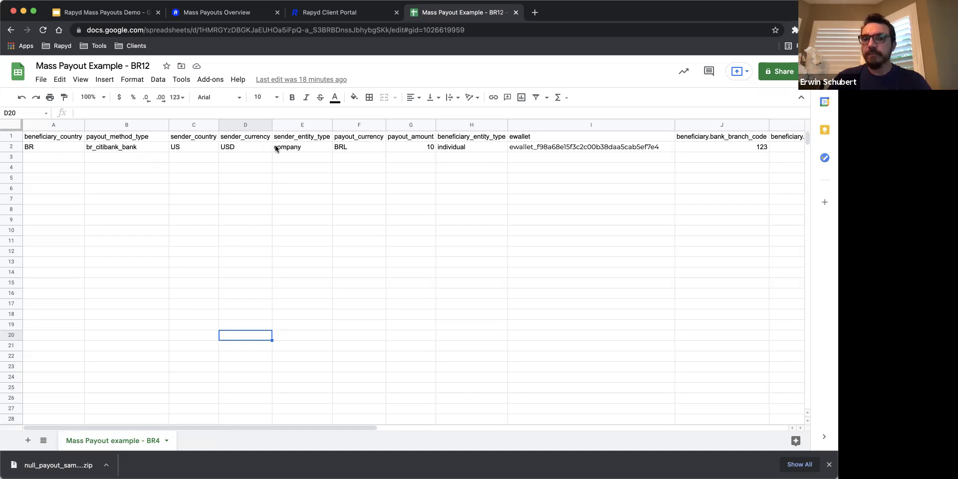
drag(298, 427, 352, 428)
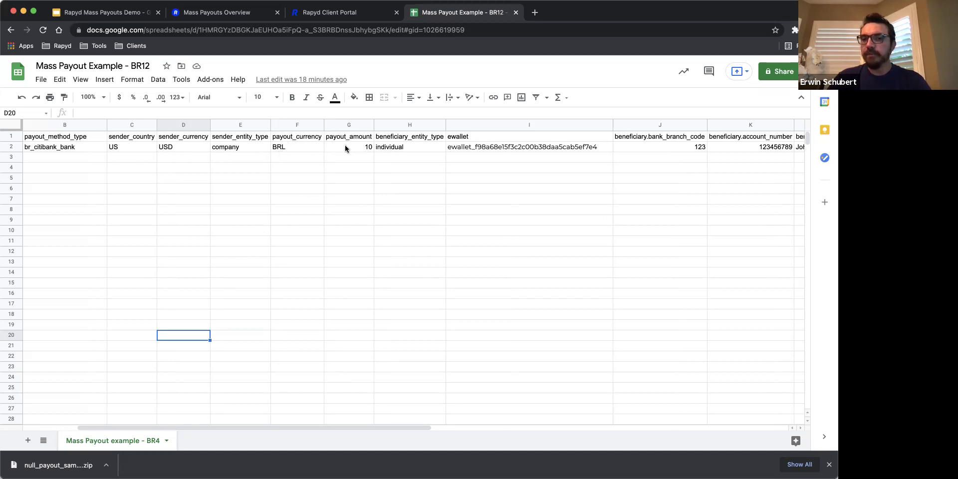
drag(409, 427, 432, 425)
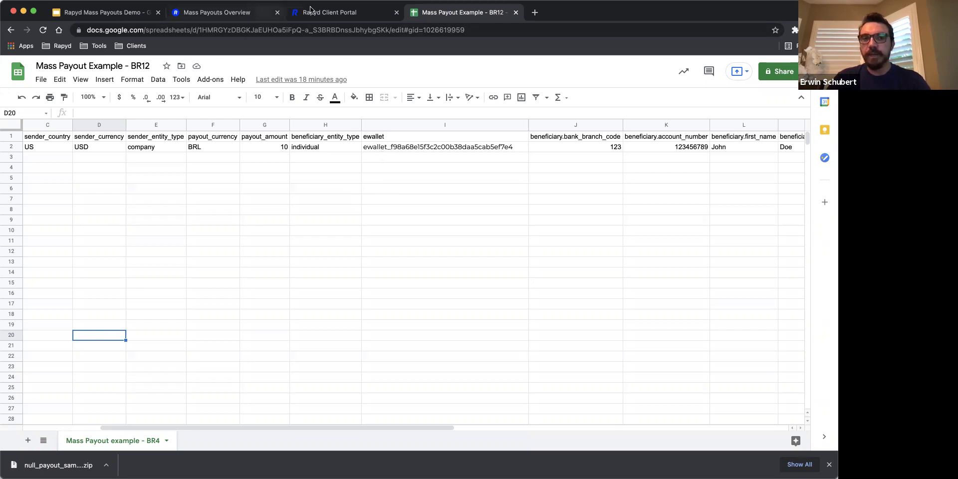
Step: Switch to the Rapyd Client Portal and open the account details to locate the wallet identifier
click(329, 14)
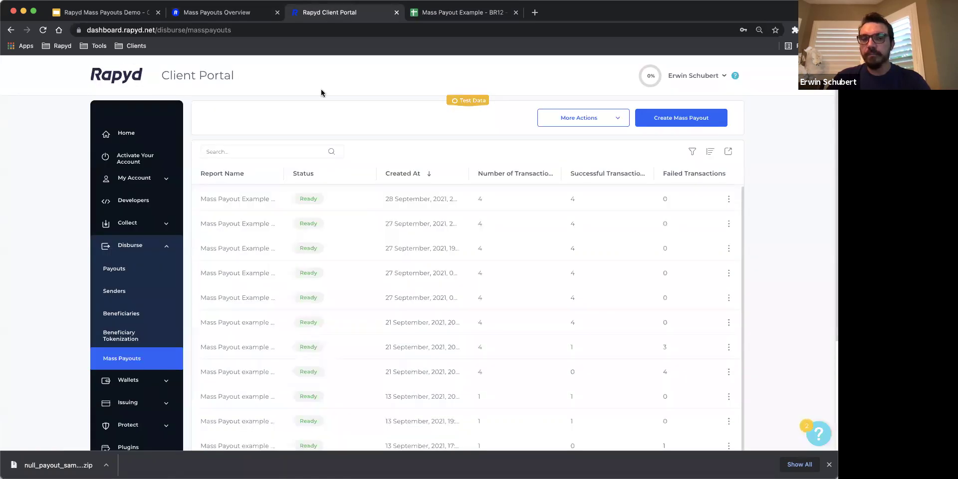
click(167, 180)
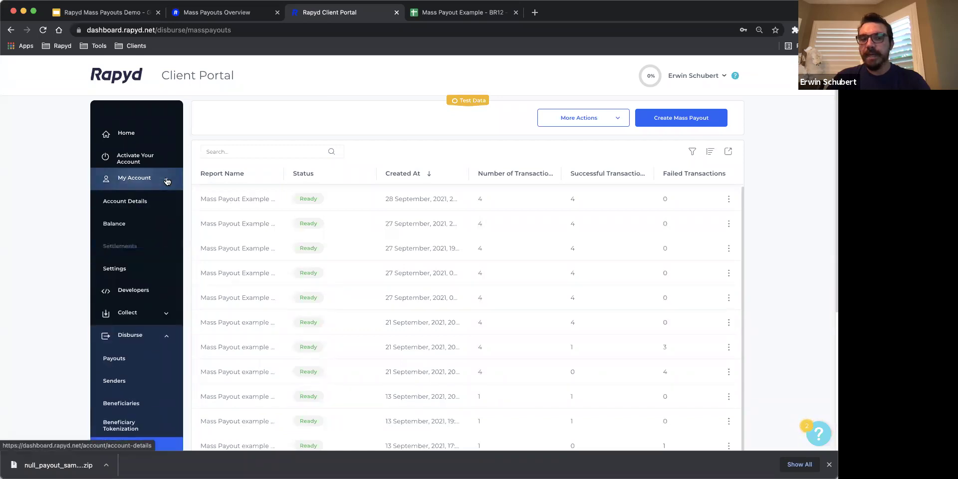
click(147, 202)
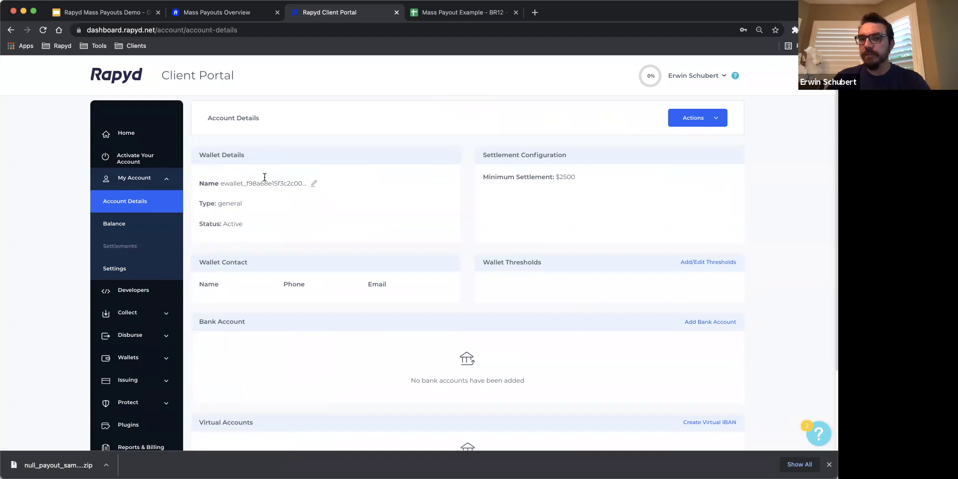
Step: Return to the Mass Payout Example - BR12 spreadsheet and review its columns from ewallet through confirm_automatically
click(428, 11)
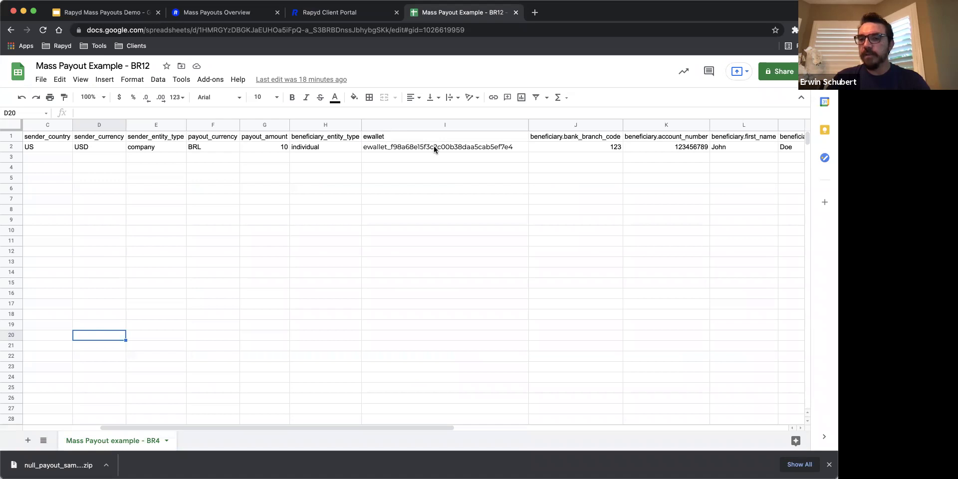
drag(416, 428, 477, 427)
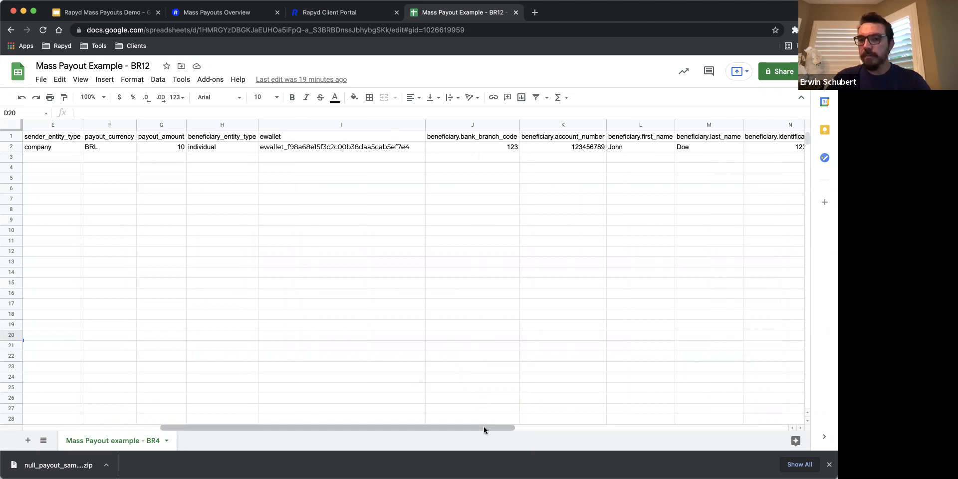
drag(484, 426, 530, 419)
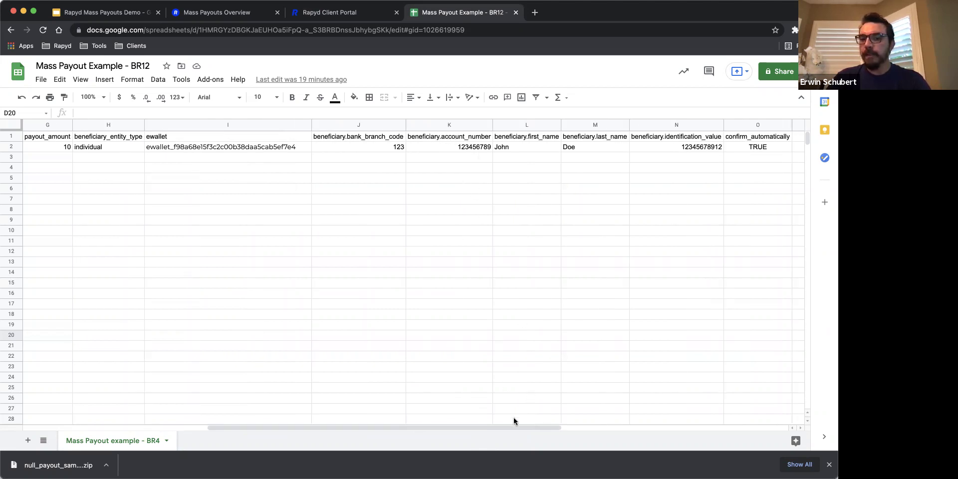
drag(514, 426, 536, 430)
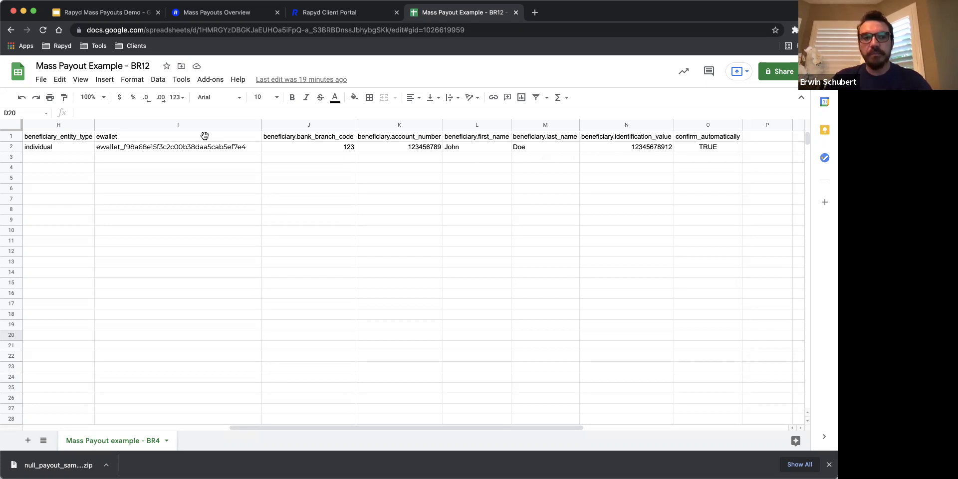
Step: Download the current sheet of the Mass Payout Example - BR12 spreadsheet as comma-separated values (.csv)
click(43, 81)
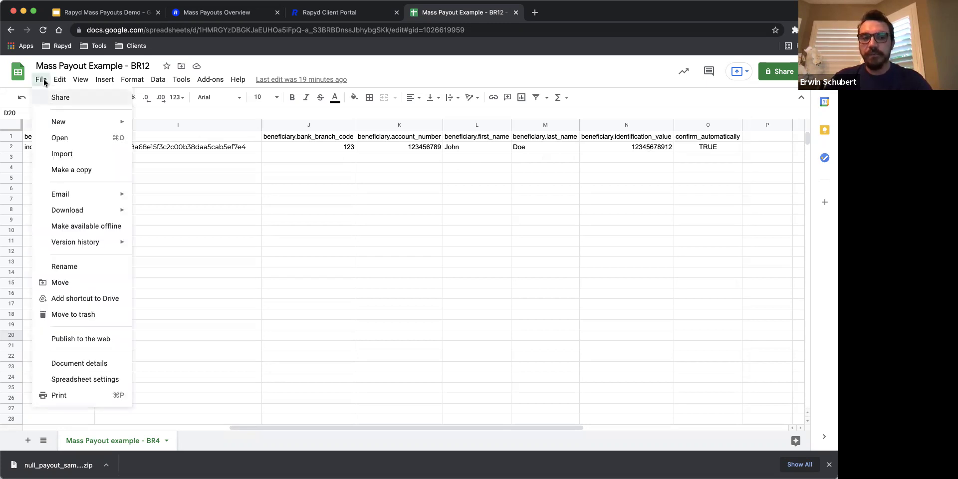
mouse_move(82, 217)
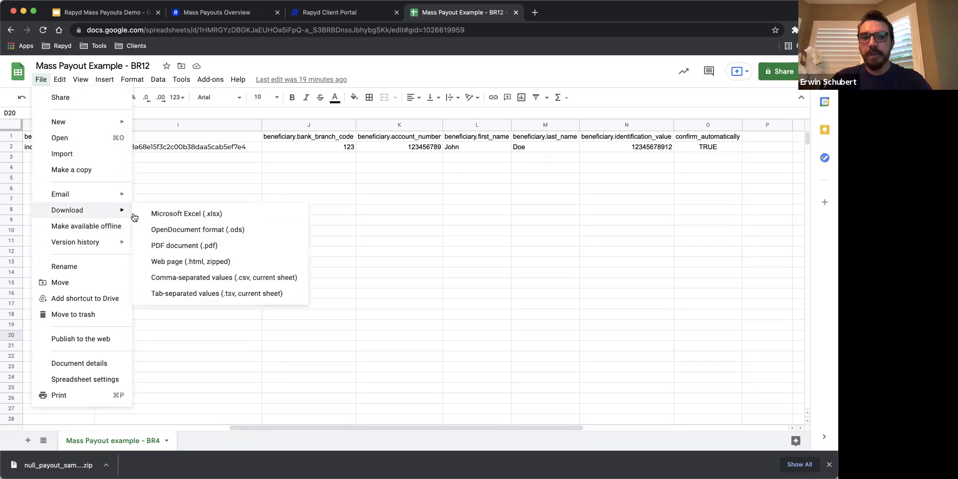
click(214, 277)
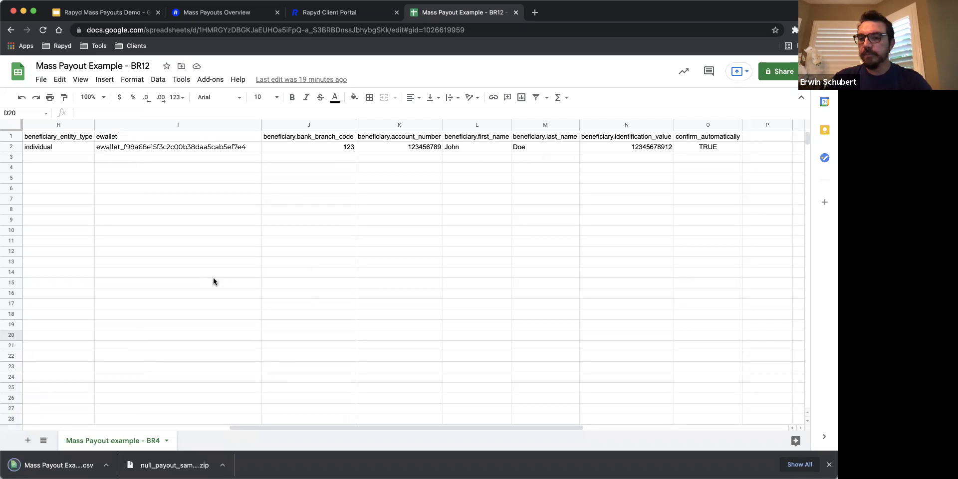
Step: Switch to the Rapyd Client Portal and create a mass payout by uploading the downloaded Mass Payout Example - BR12 CSV file
click(323, 13)
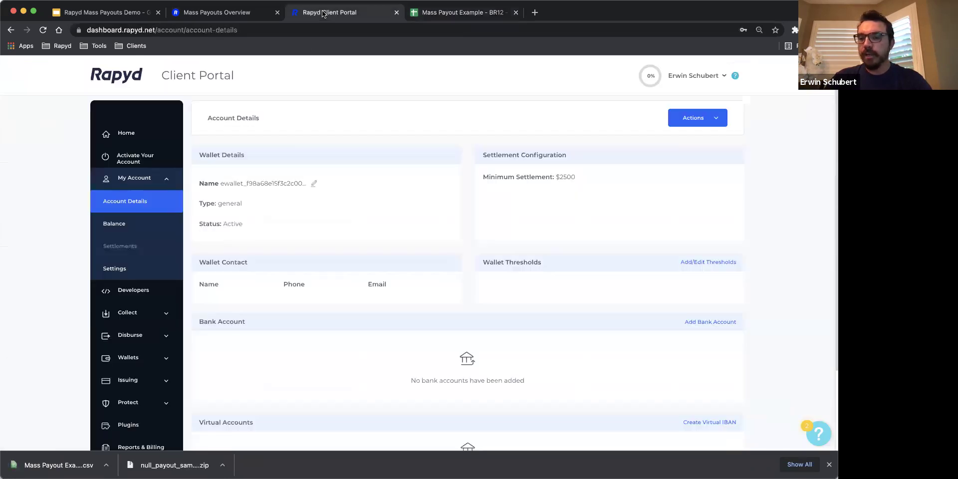
click(163, 341)
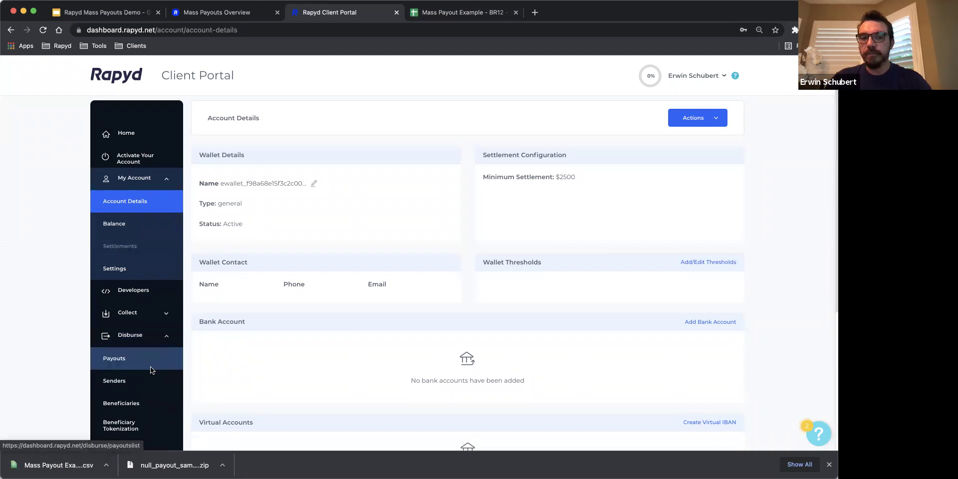
scroll(151, 368, down, 2)
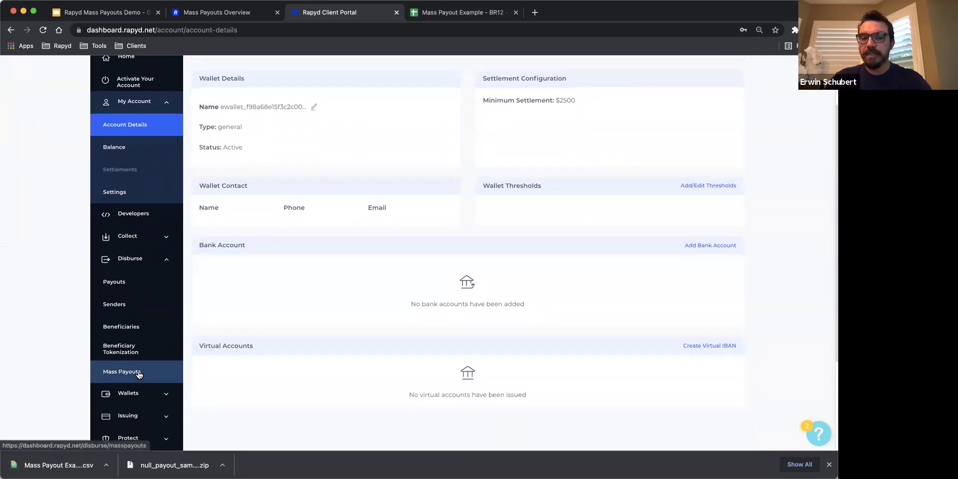
click(138, 373)
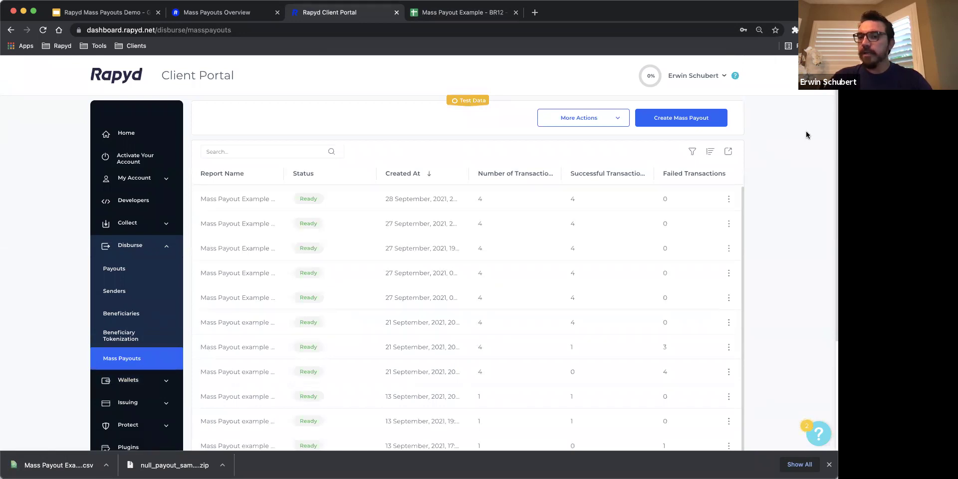
click(697, 120)
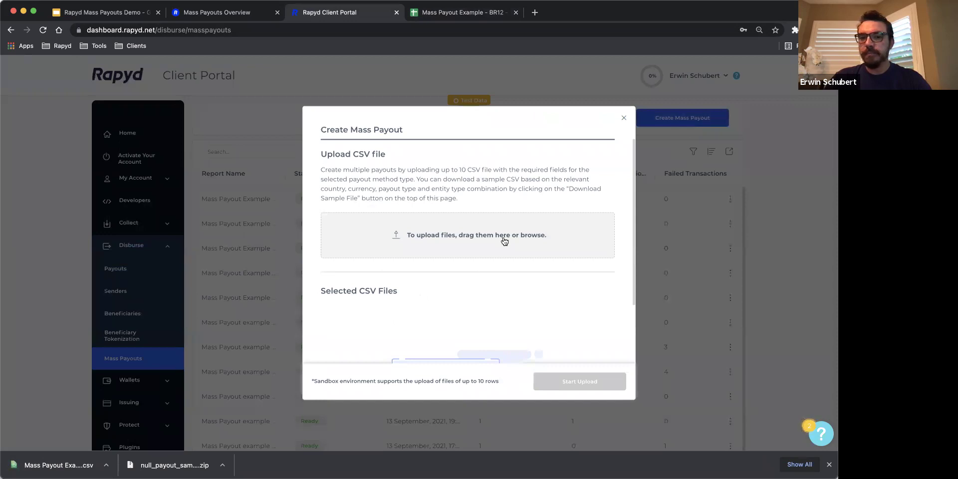
click(473, 243)
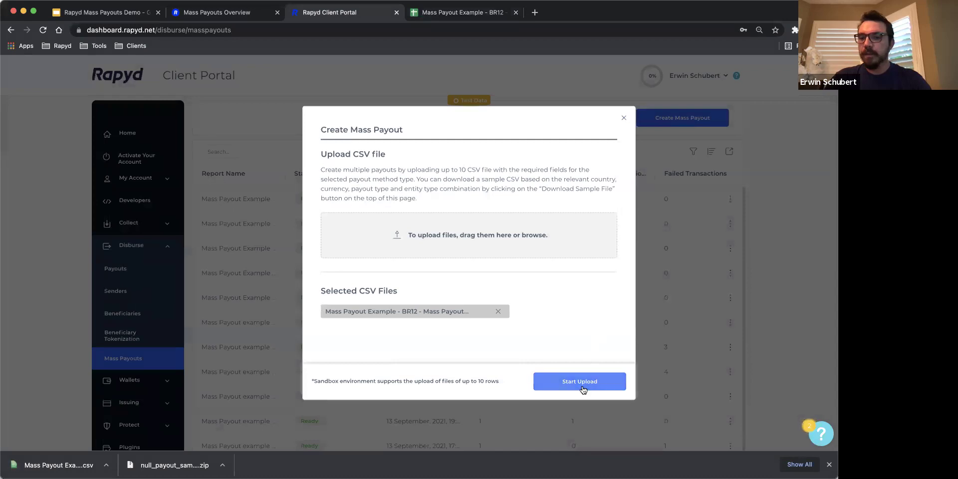
click(583, 389)
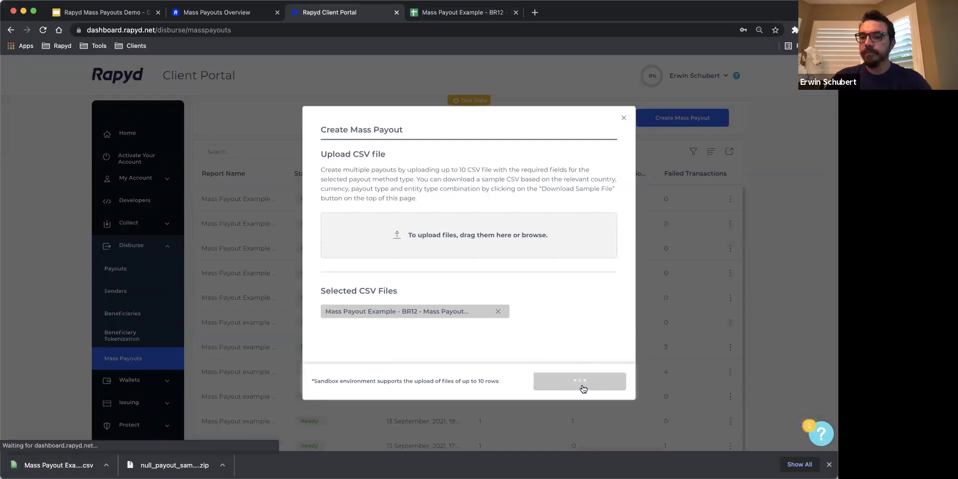
click(581, 388)
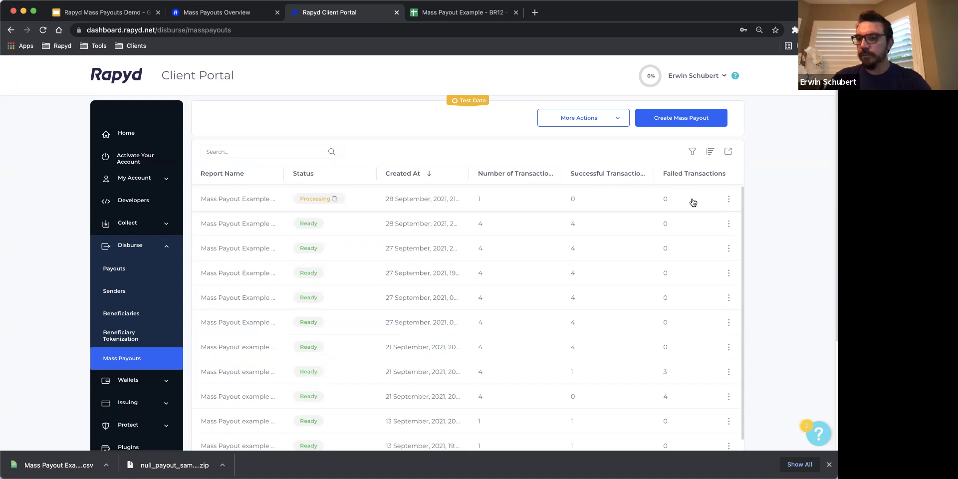
Step: View the newly uploaded mass payout's batch details to check the payout status, and return to the mass payouts list
click(729, 201)
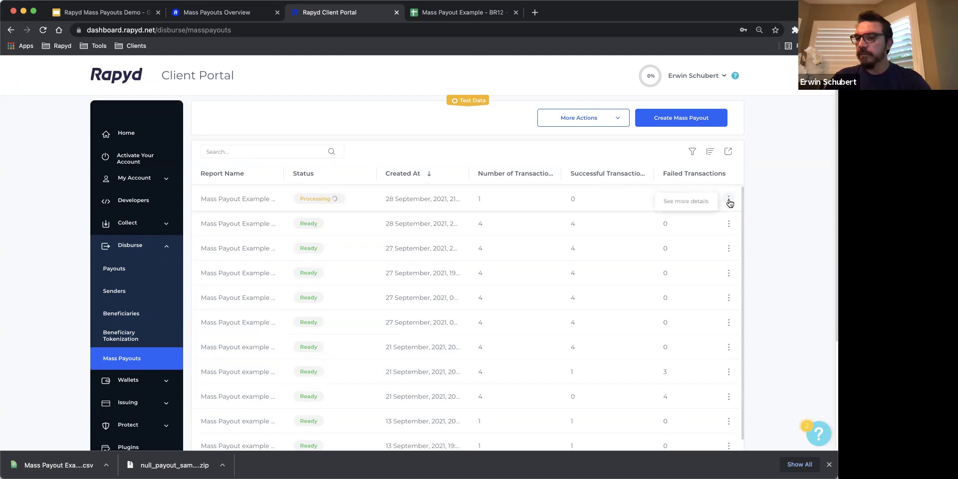
click(699, 202)
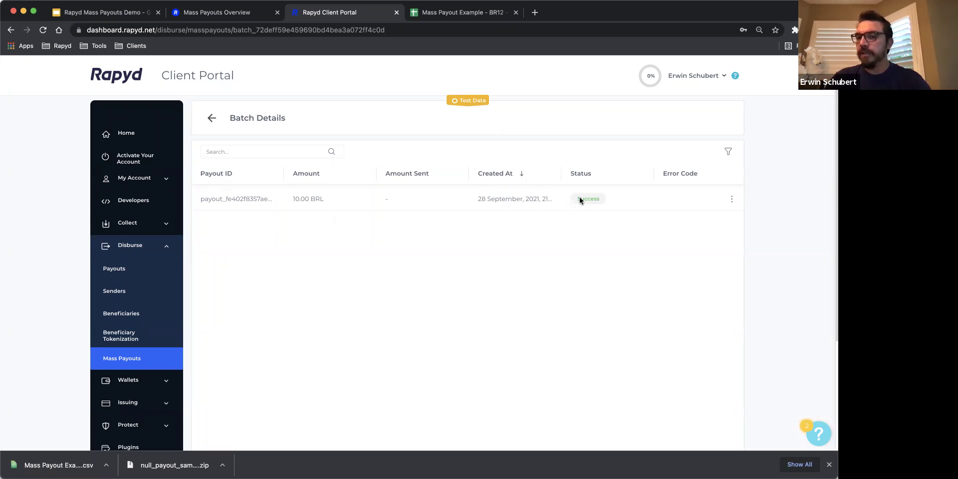
click(210, 118)
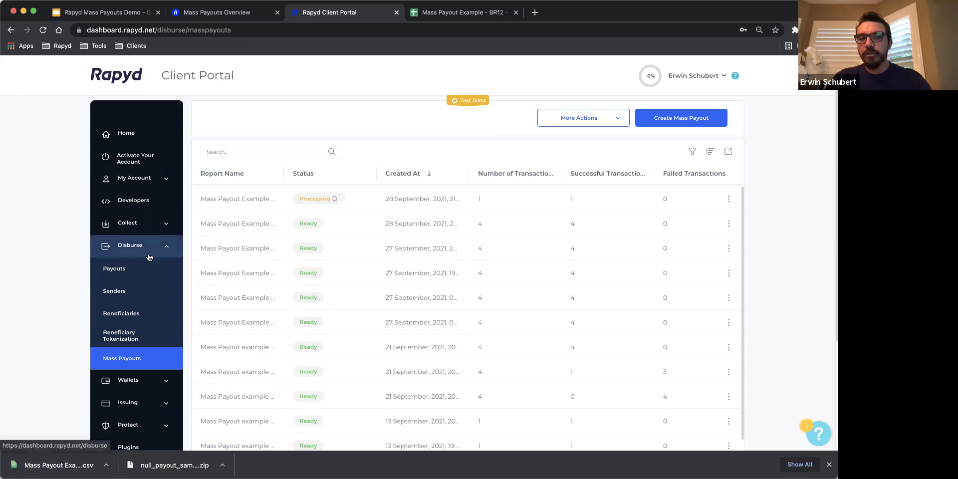
Step: Open the Payouts list, review the full details of the newest payout, and return to the portal's home page
click(131, 275)
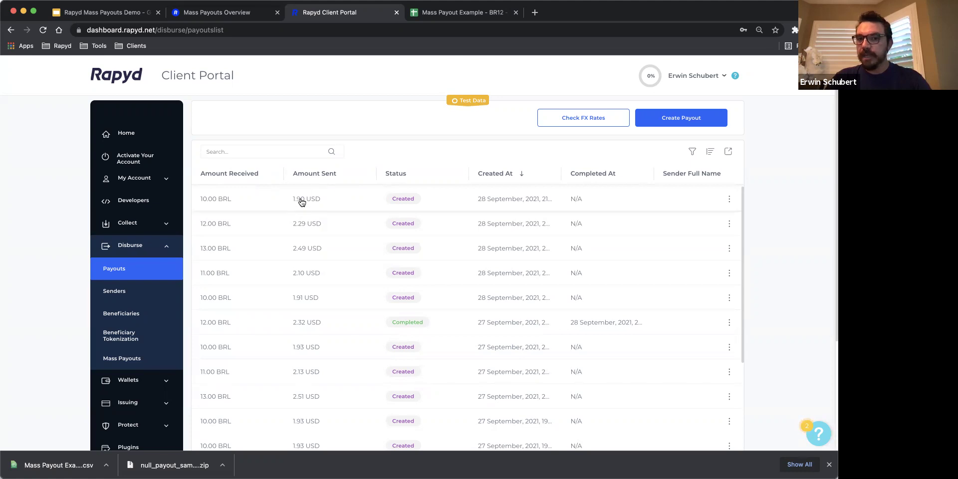
click(729, 200)
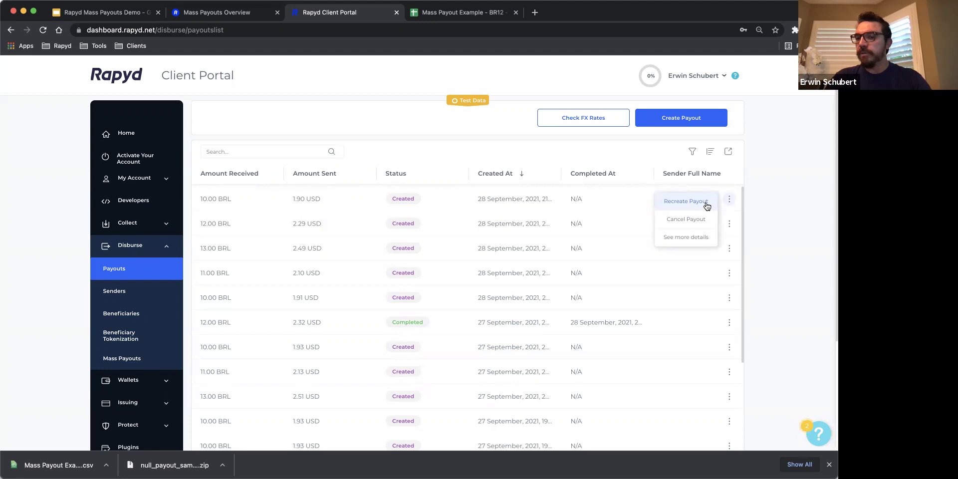
click(683, 235)
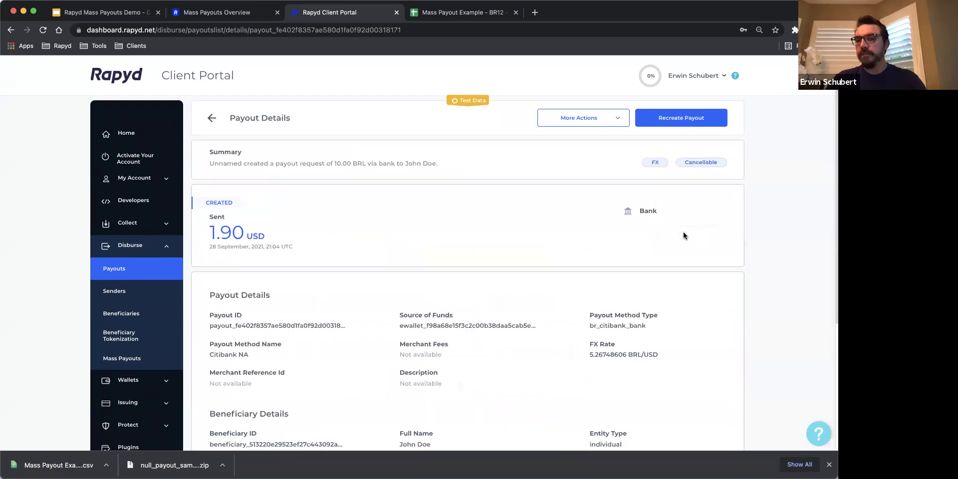
scroll(624, 199, down, 1)
scroll(398, 194, down, 1)
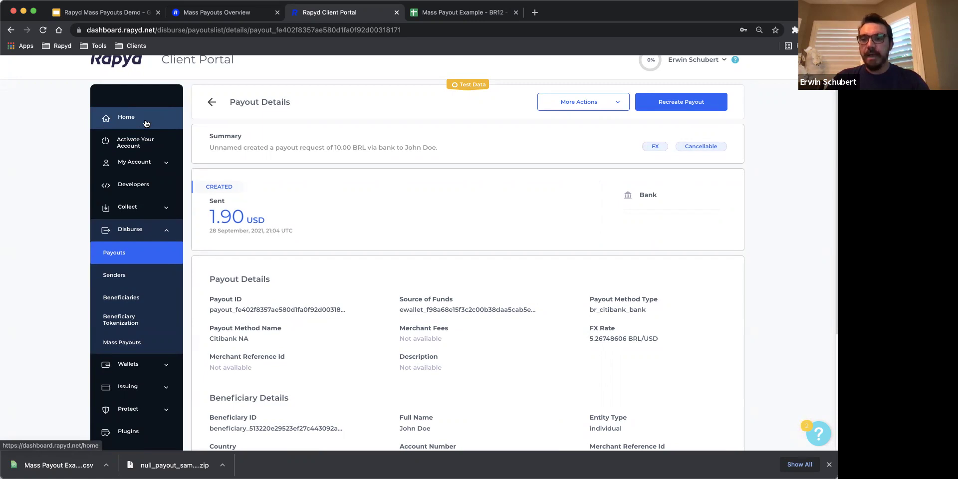
click(146, 123)
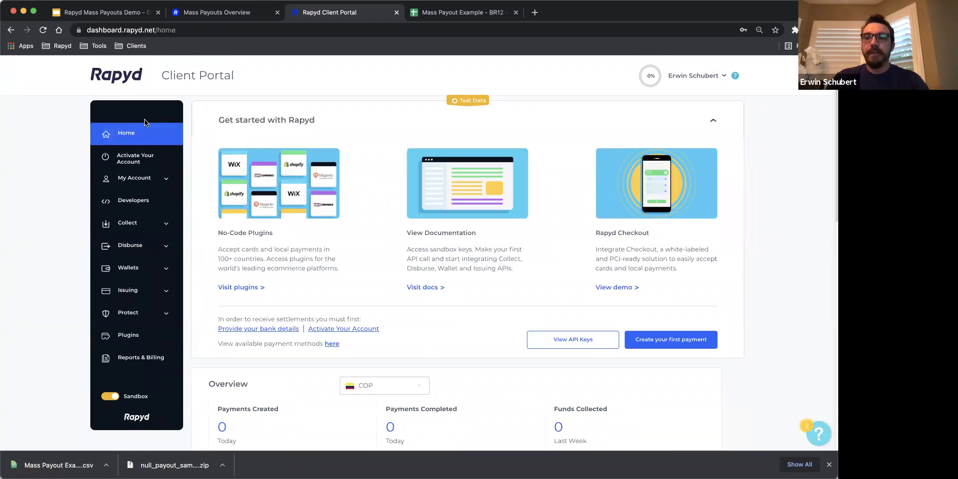